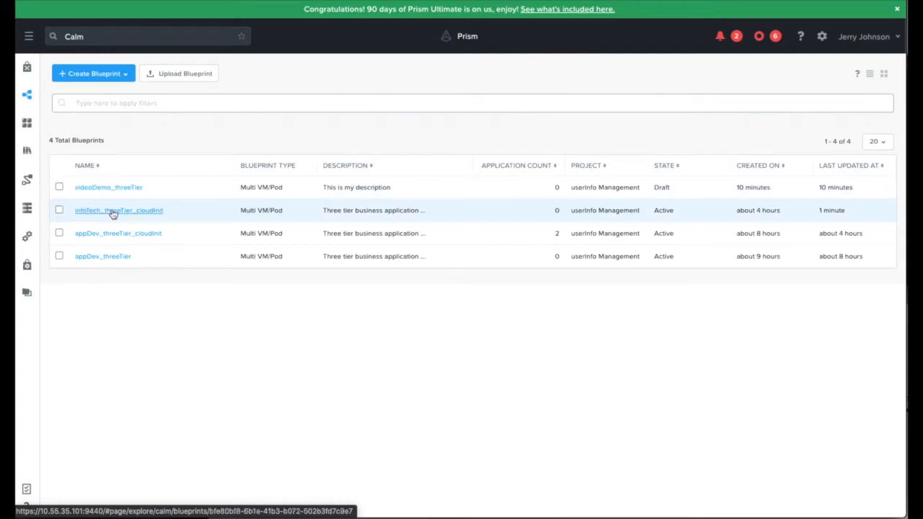
Launch the infoTech_threeTier_cloudInit blueprint and name the application video-demp-app
left_click(60, 210)
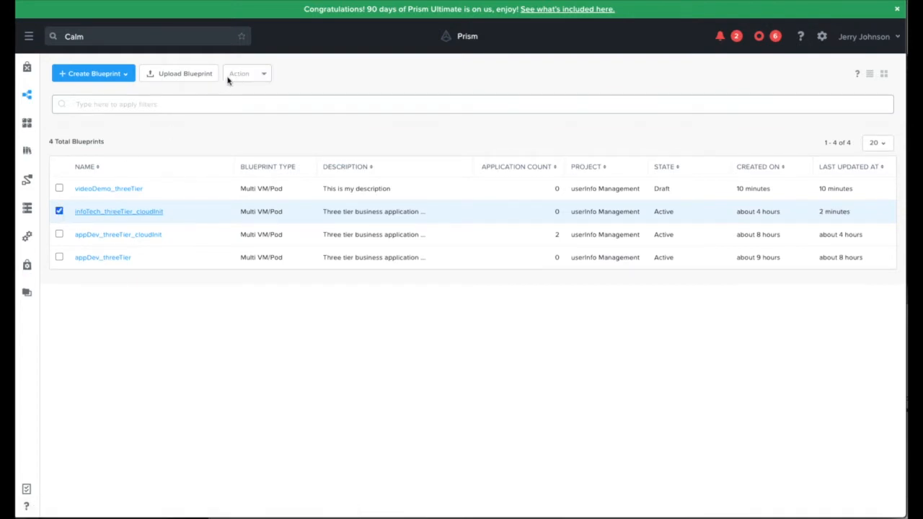
left_click(243, 73)
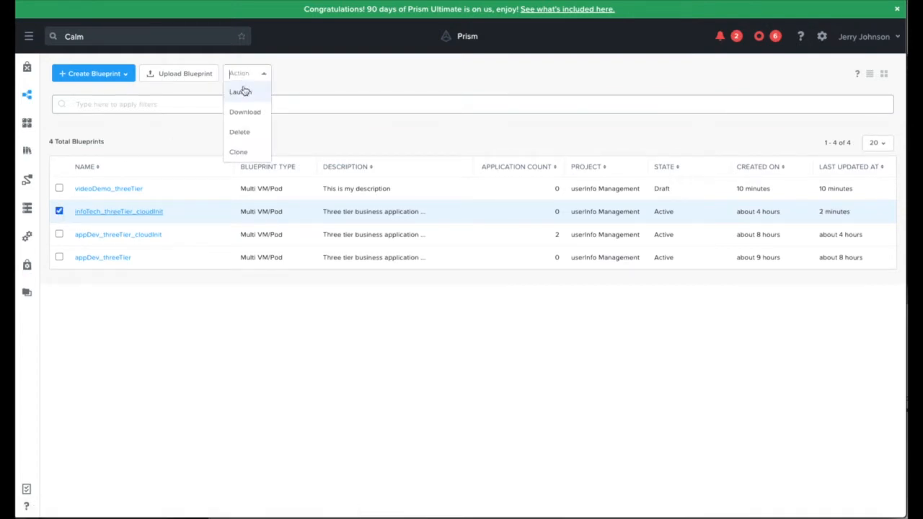
left_click(242, 92)
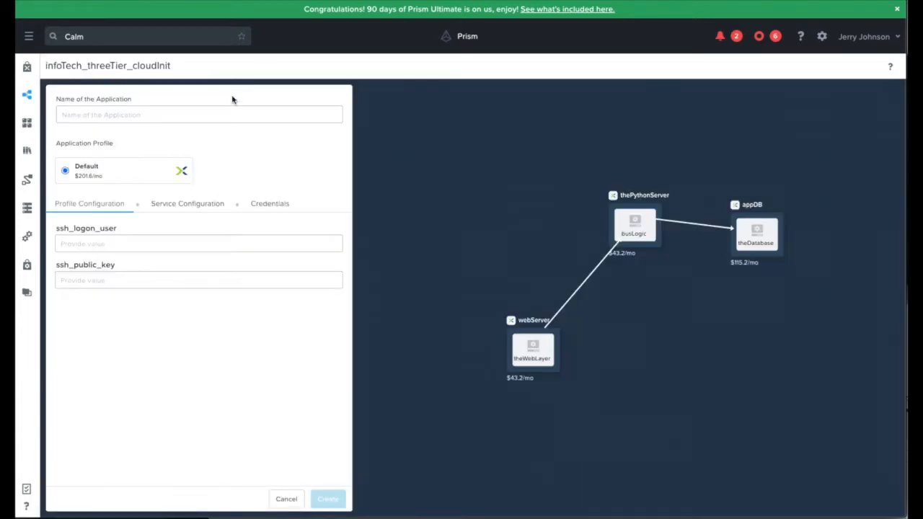
left_click(186, 117)
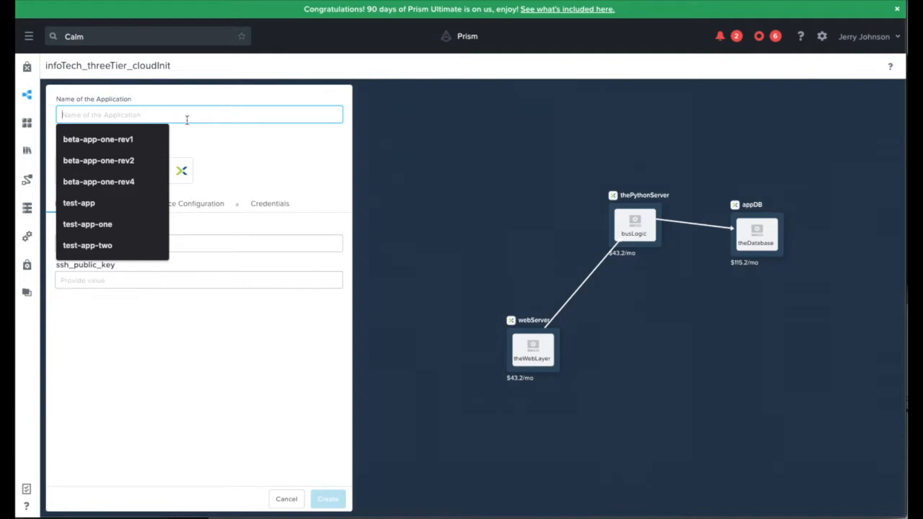
type("video-demp-app")
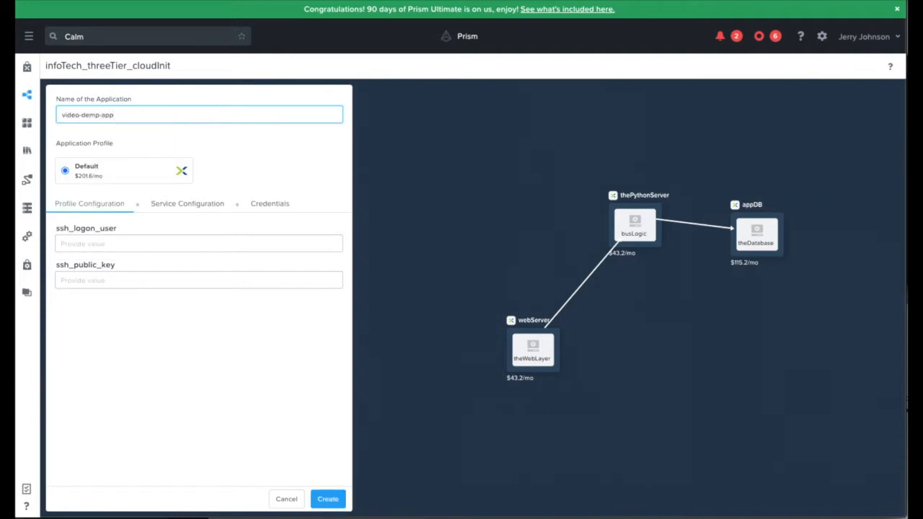
Set the ssh_logon_user value in the profile configuration to nutanix
left_click(120, 244)
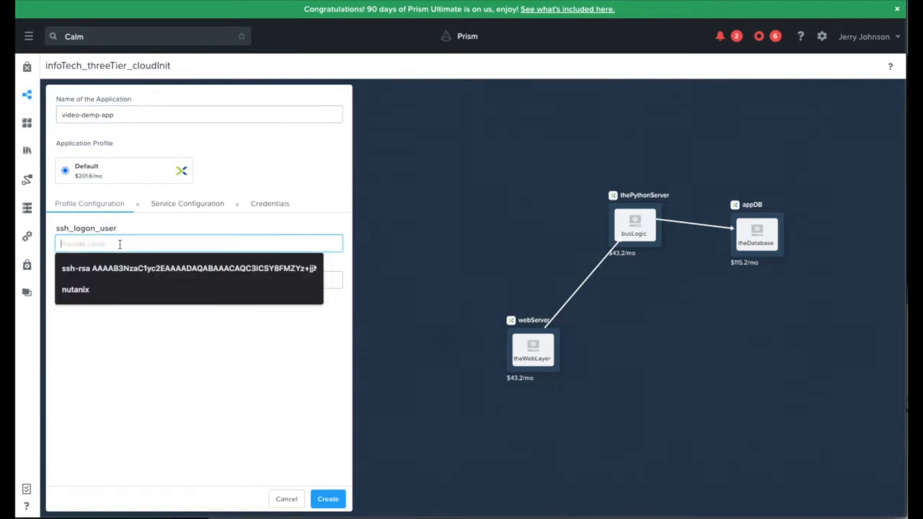
type("nu")
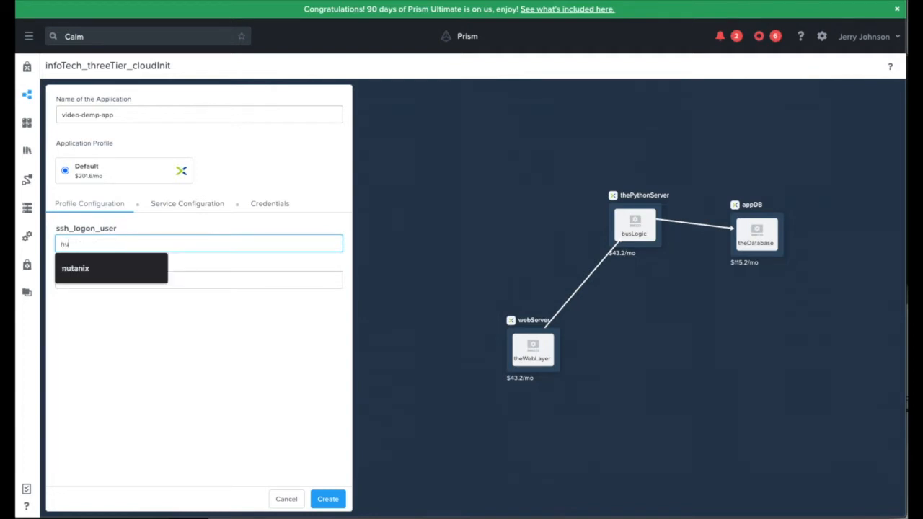
type("tanix")
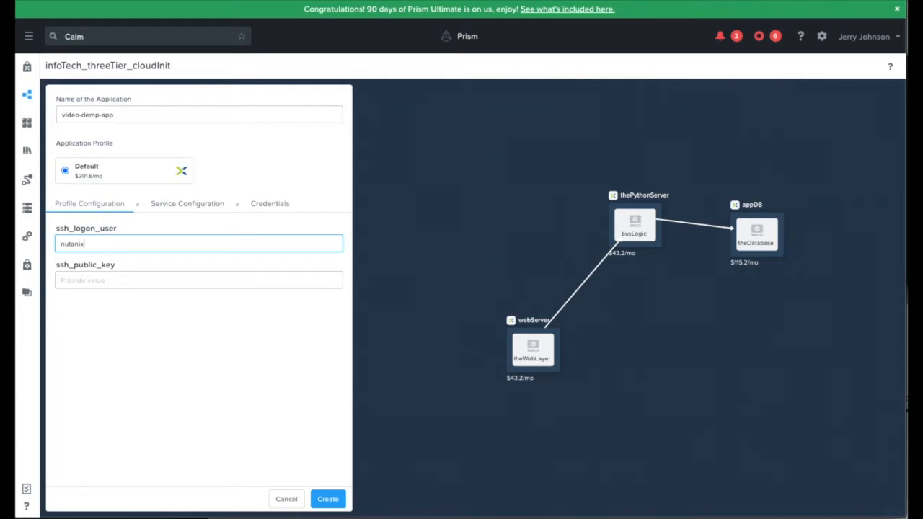
Switch to the terminal and clear the earlier key-generation output from its screen
key("super+Tab")
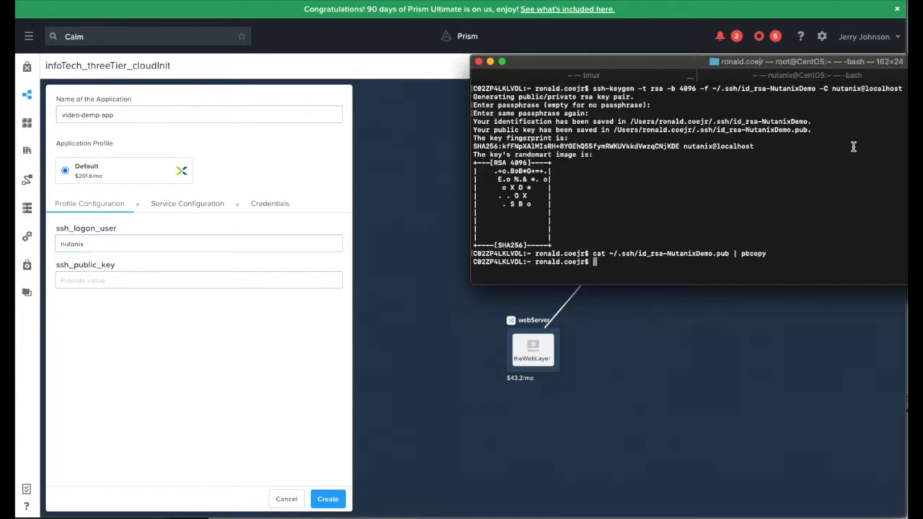
type("cls")
key("Return")
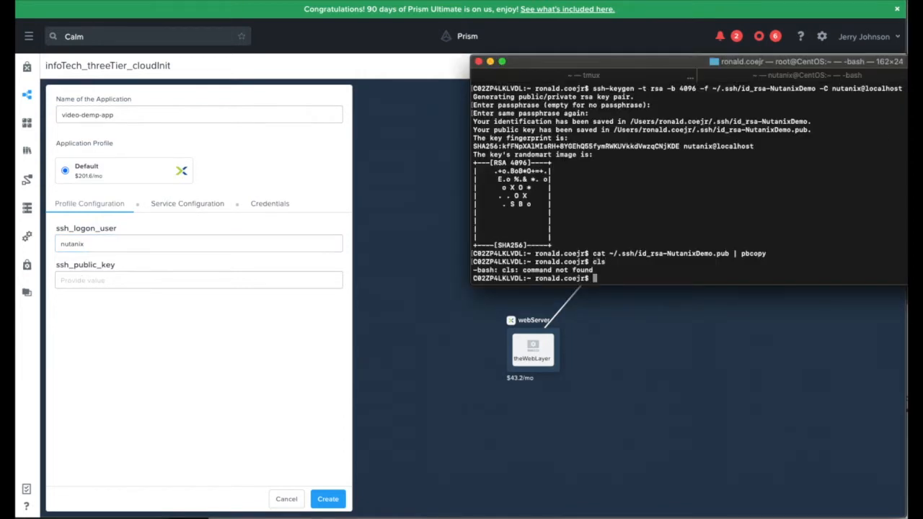
type("cls")
key("Return")
type("clear")
key("Return")
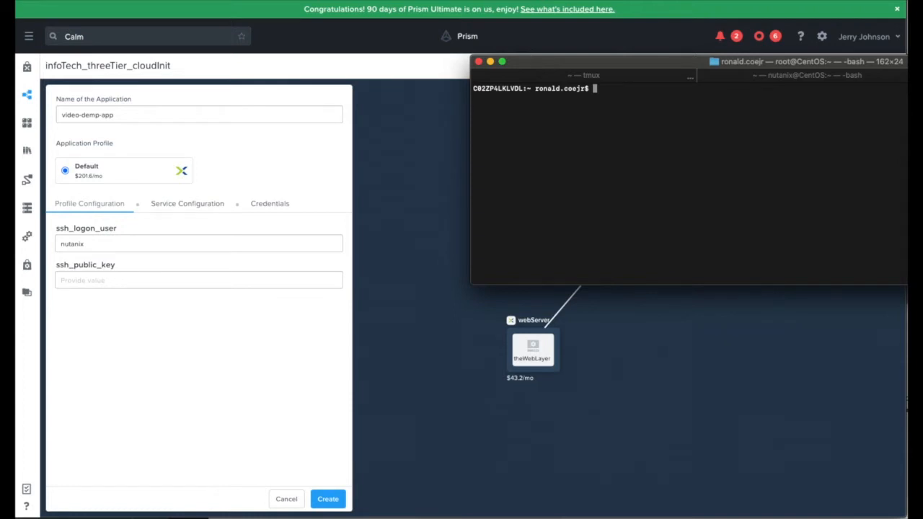
Generate a 4096-bit RSA key pair at ~/.ssh/id_rsa-NutanixDemo with comment nutanix@localhost, overwriting the existing file and leaving the passphrase empty
key("super+v")
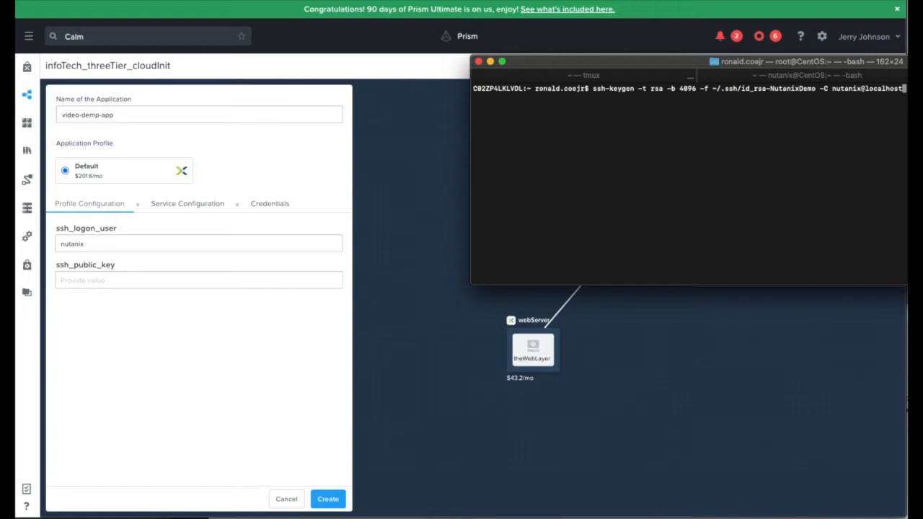
key("Return")
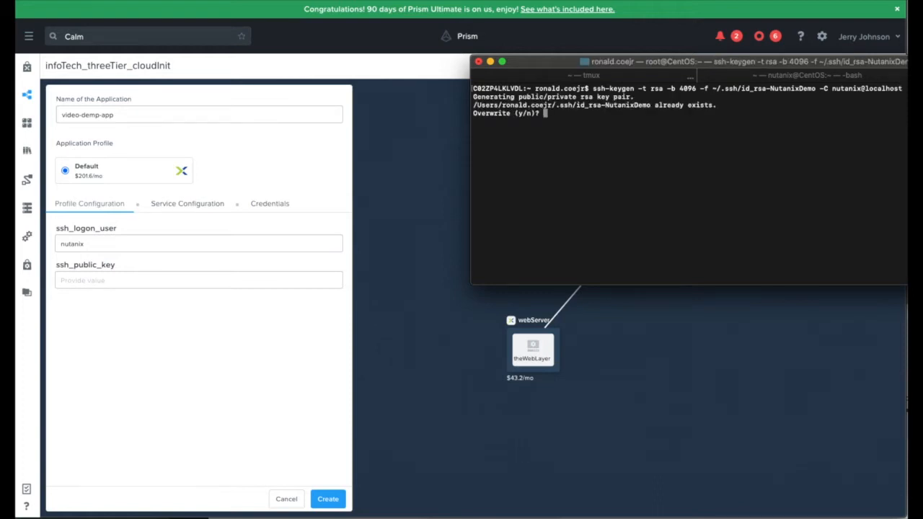
type("y")
key("Return")
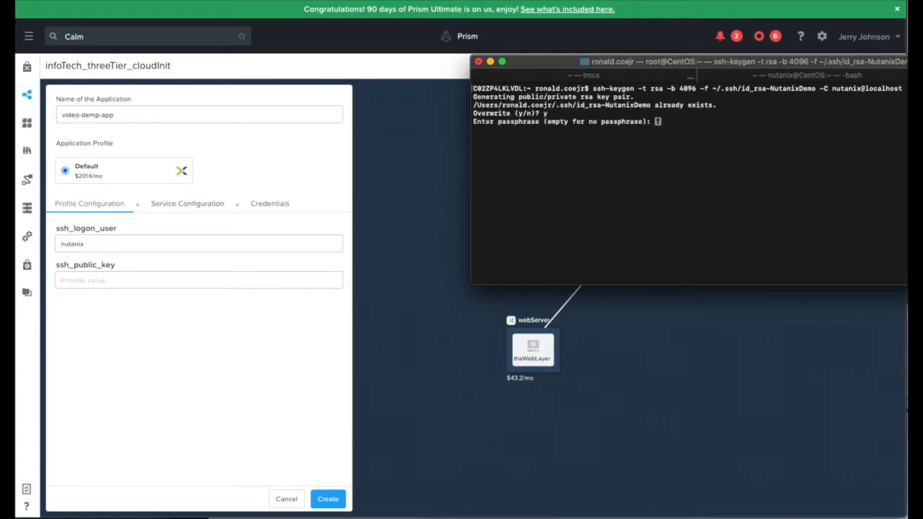
key("Return")
key("Return")
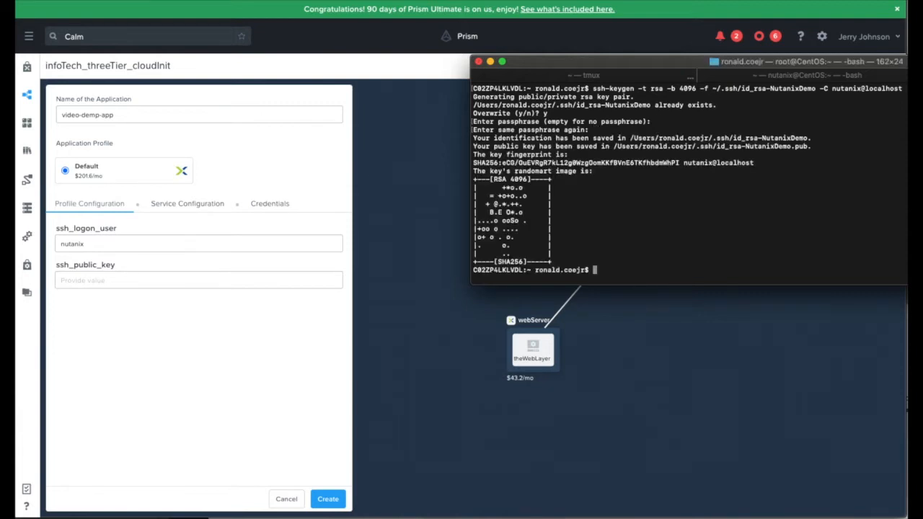
Clear the terminal and copy the public key to the clipboard with cat ~/.ssh/id_rsa-NutanixDemo.pub | pbcopy
type("cls")
key("Return")
type("clear")
key("Return")
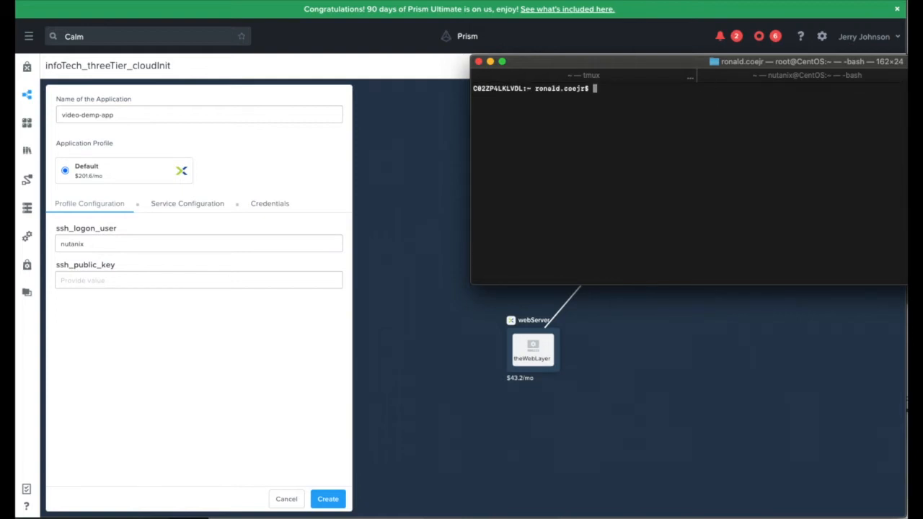
key("Up")
key("Up")
key("Up")
key("Down")
key("Down")
key("Up")
key("Up")
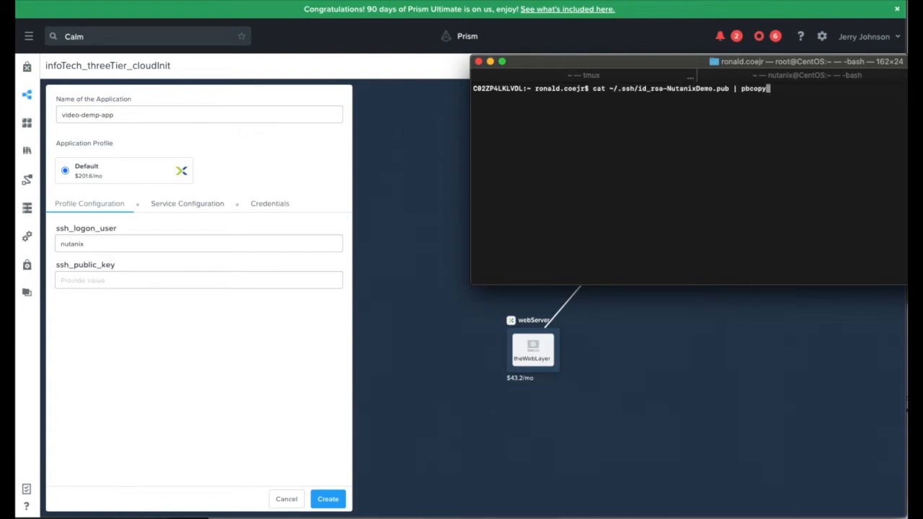
key("Return")
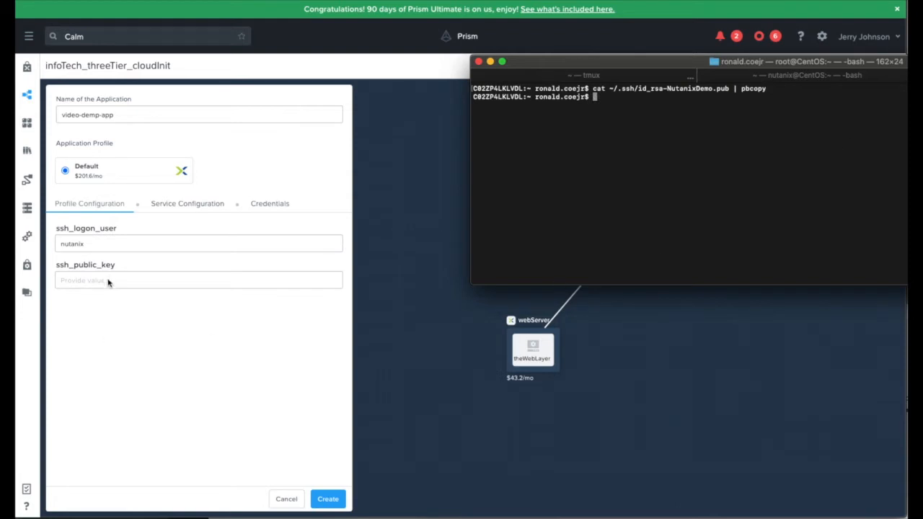
Switch back to Prism in the browser and paste the copied public key as the ssh_public_key value
key("super+Tab")
left_click(82, 280)
key("super+v")
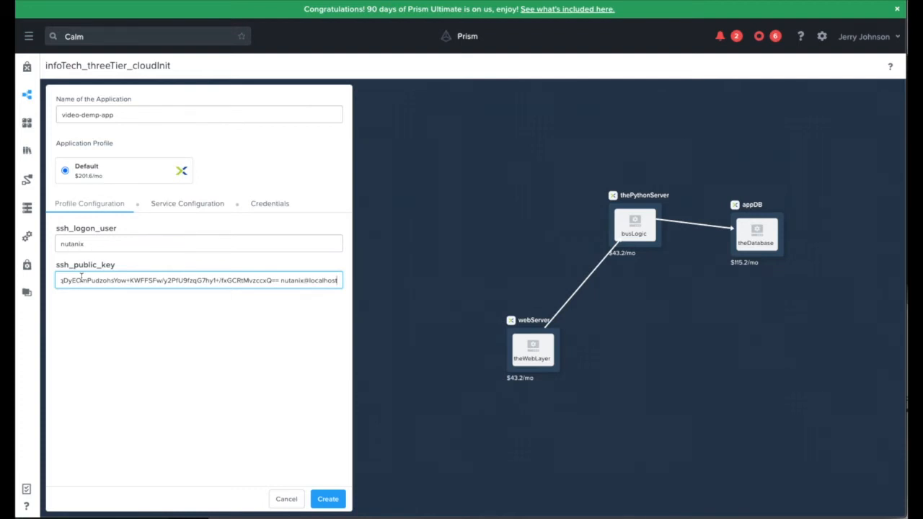
Open the SSH Private Key field of the default ntnx_key credential for editing
left_click(274, 207)
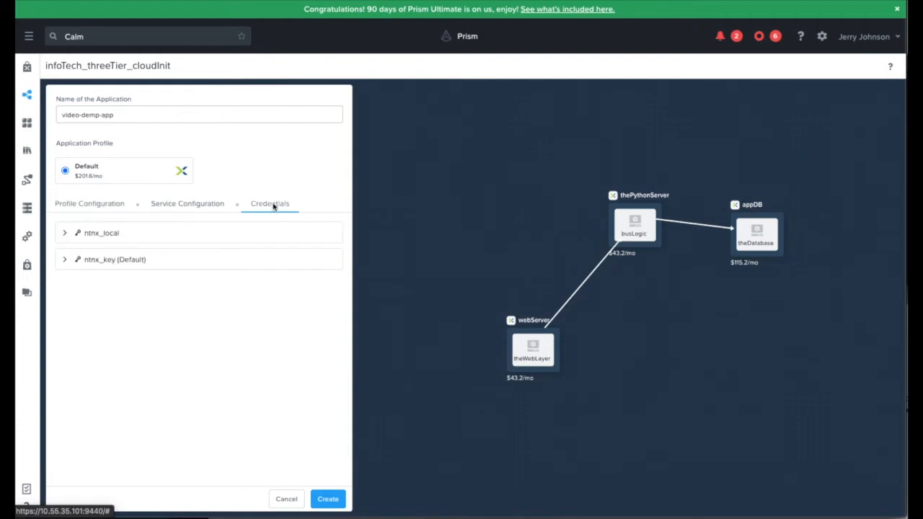
left_click(66, 260)
left_click(164, 413)
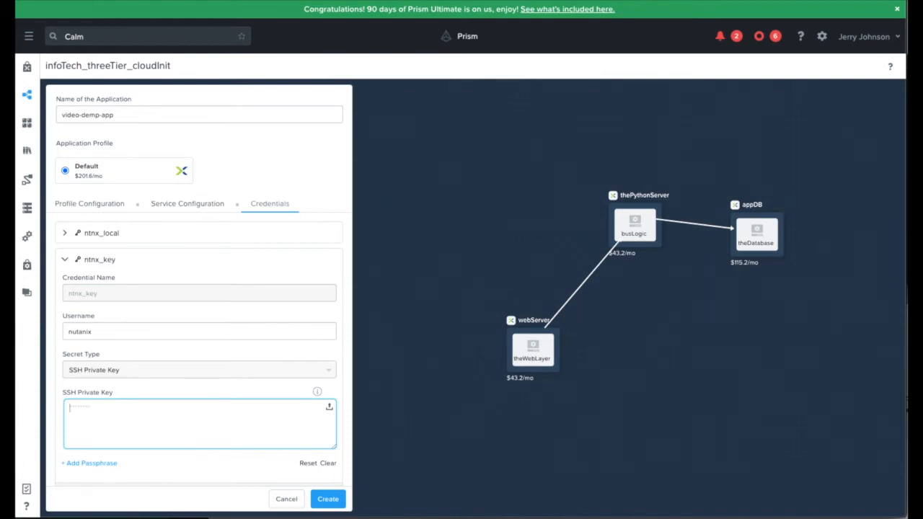
Switch to the terminal and copy the private key to the clipboard with cat ~/.ssh/id_rsa-NutanixDemo | pbcopy
key("super+Tab")
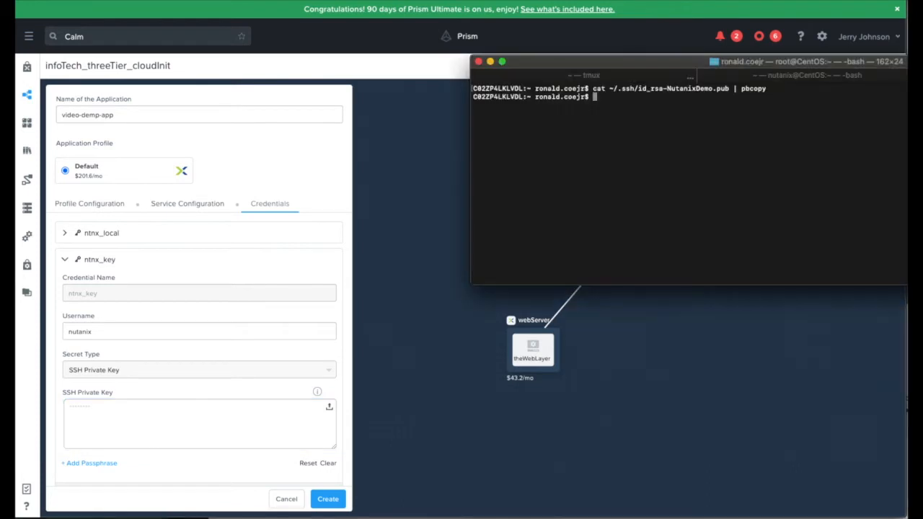
key("Up")
key("Left")
key("Left")
key("Left")
key("Left")
key("Left")
key("Left")
key("Left")
key("Left")
key("Left")
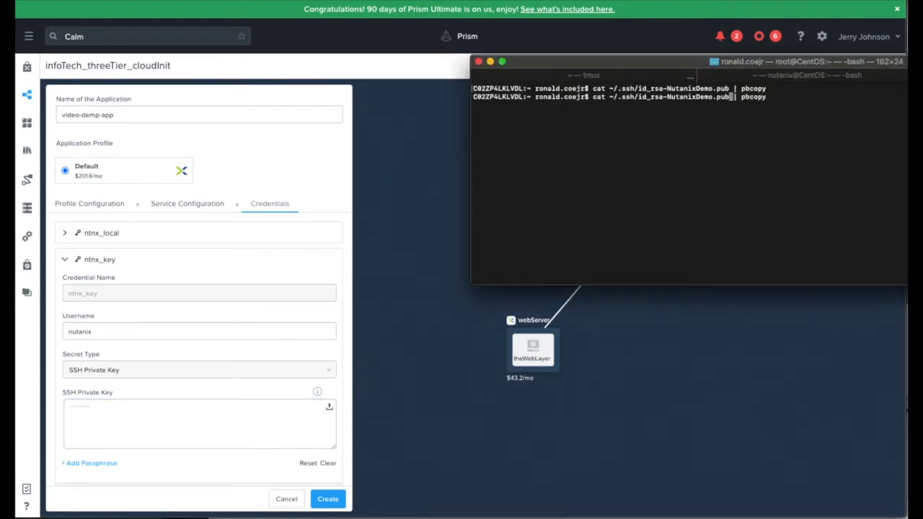
key("BackSpace")
key("BackSpace")
key("BackSpace")
key("BackSpace")
key("Return")
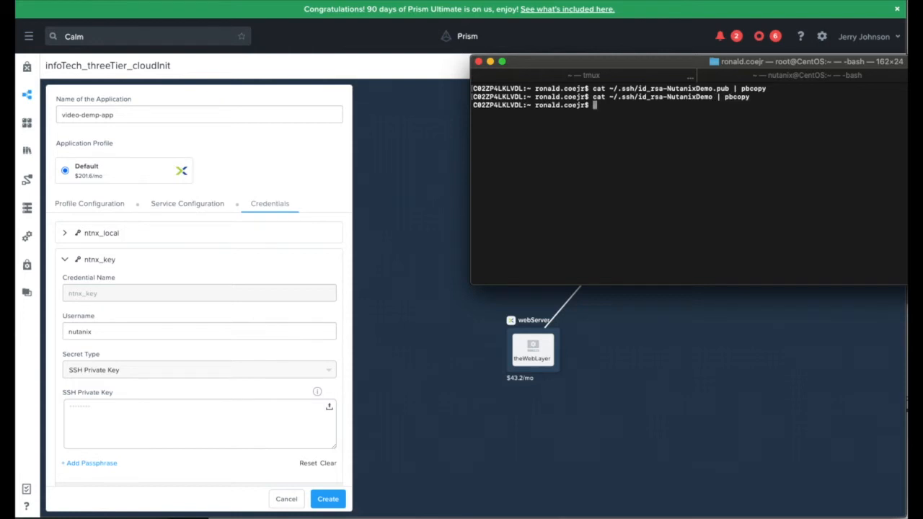
Paste the SSH private key into the ntnx_key credential in Prism, recheck the profile configuration, and create the application
left_click(168, 426)
key("super+v")
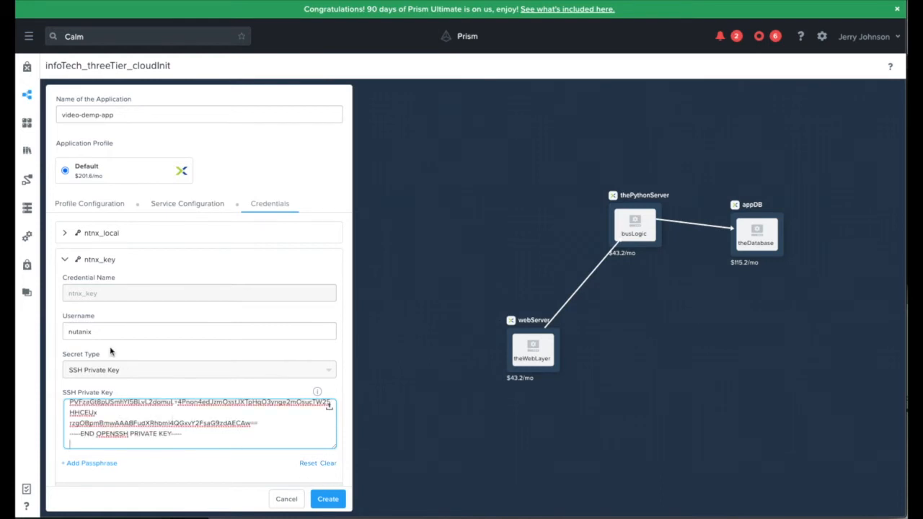
left_click(76, 206)
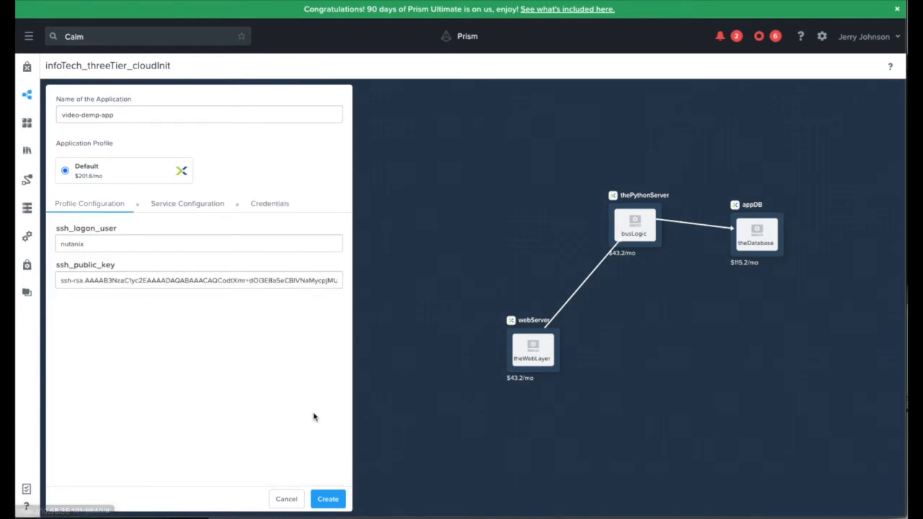
left_click(328, 500)
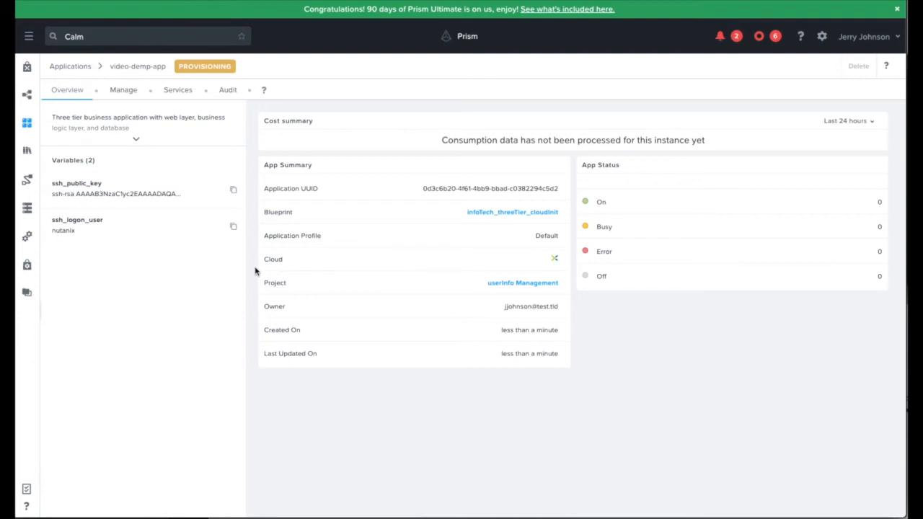
Examine the application's audit log, expanding the Create action and the Substrate Create tasks of busLogic, theWebLayer and theDatabase to follow provisioning
left_click(228, 92)
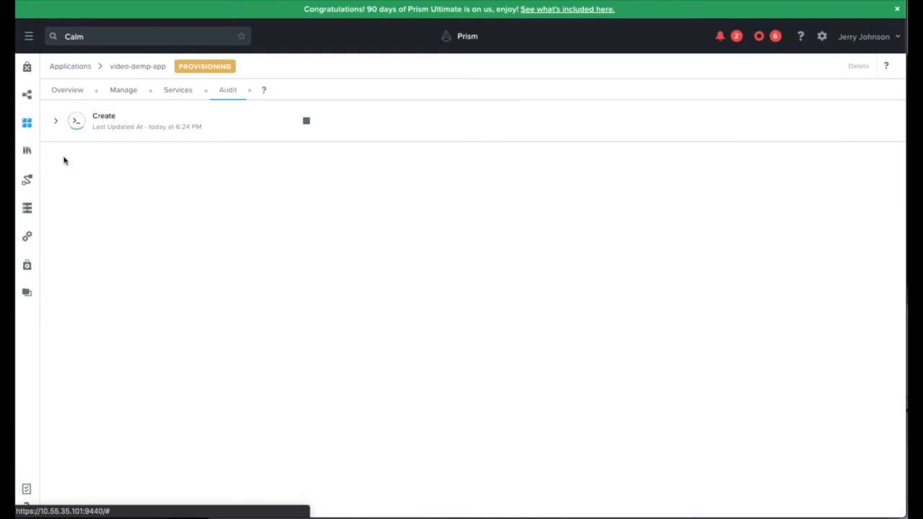
left_click(55, 122)
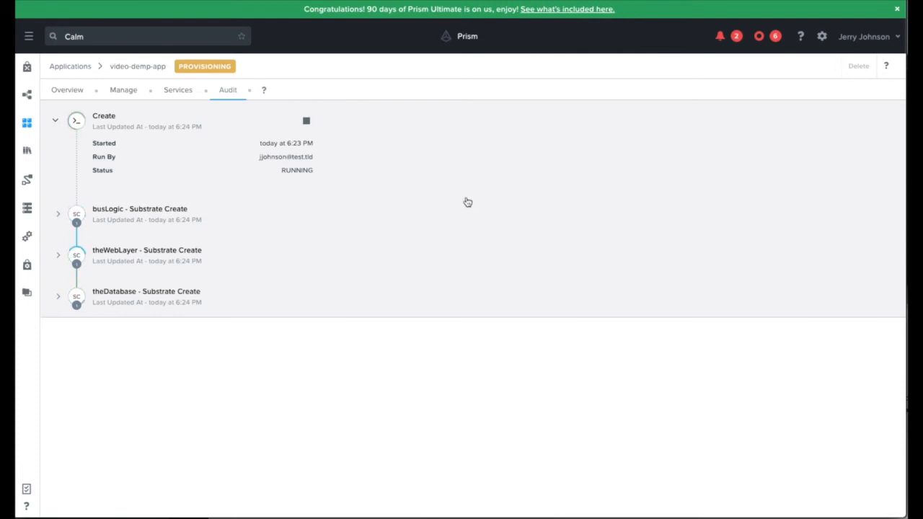
left_click(57, 215)
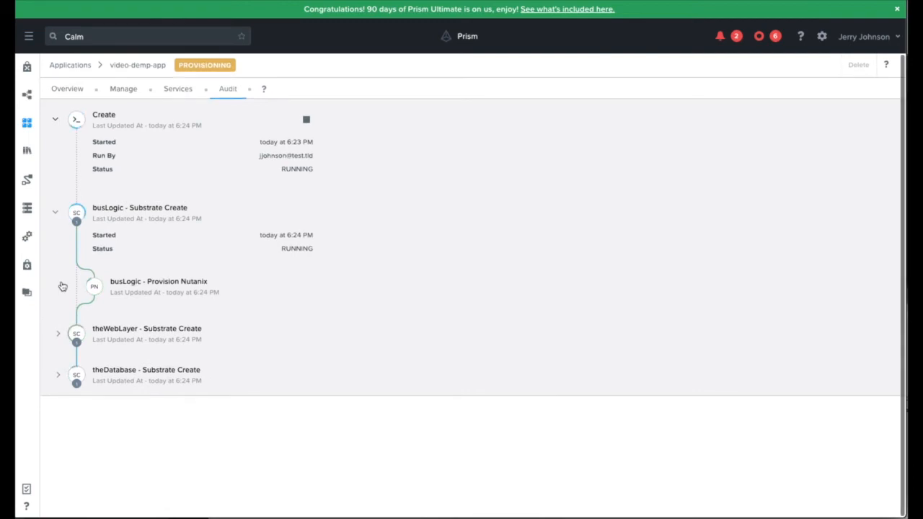
left_click(58, 336)
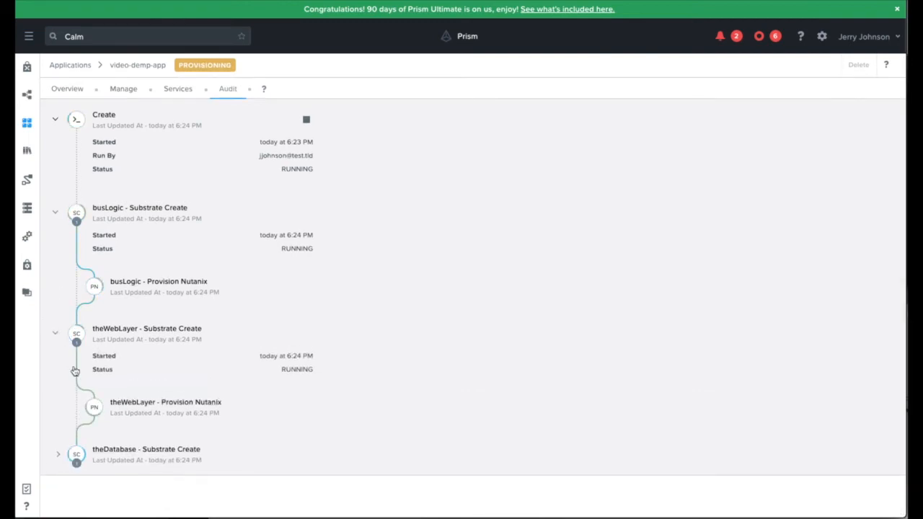
left_click(57, 459)
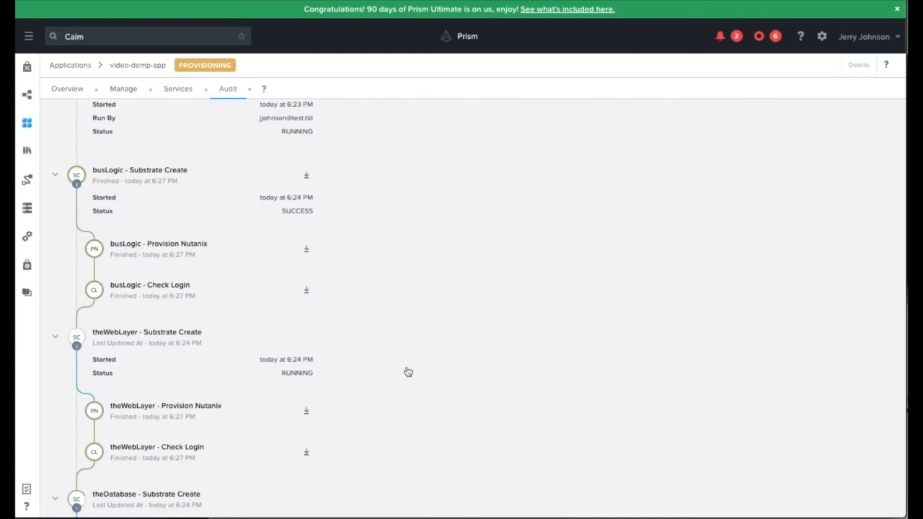
scroll(366, 350, "down", 3)
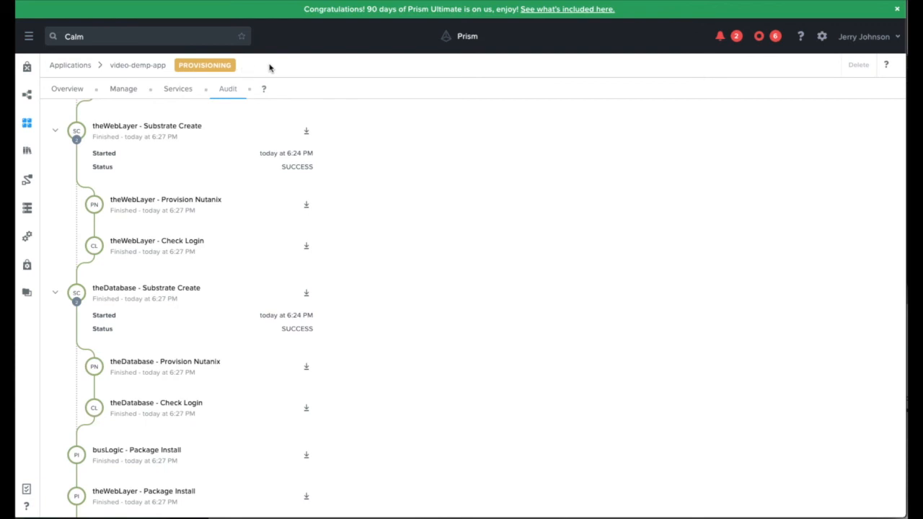
scroll(383, 318, "down", 3)
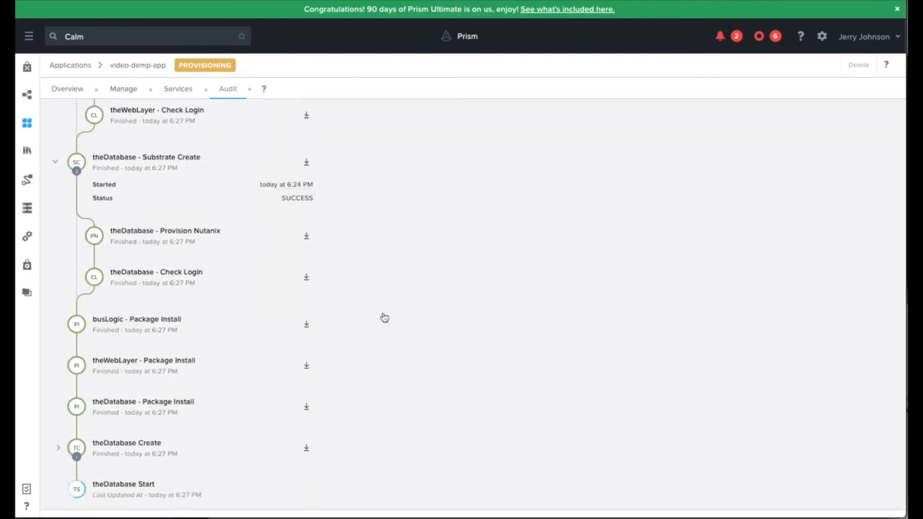
scroll(363, 328, "down", 1)
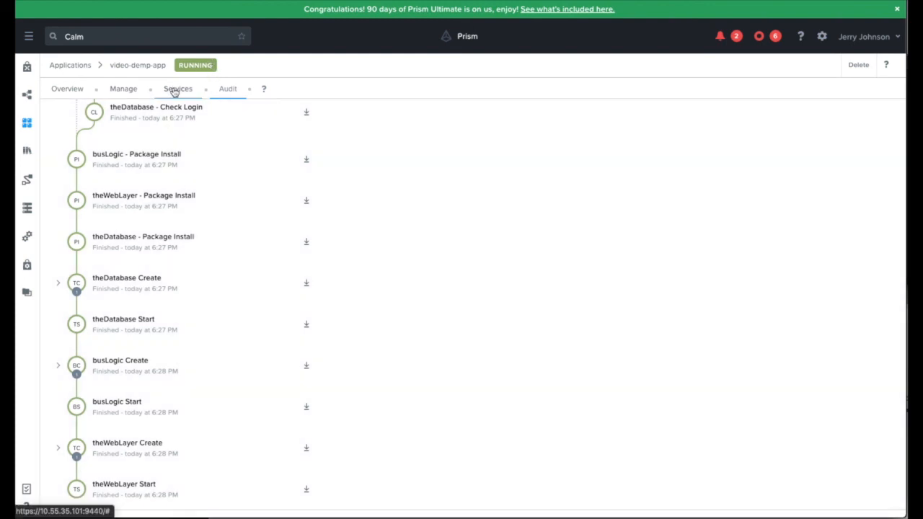
Review the application's active services and its overview with the app summary and VM status
left_click(173, 89)
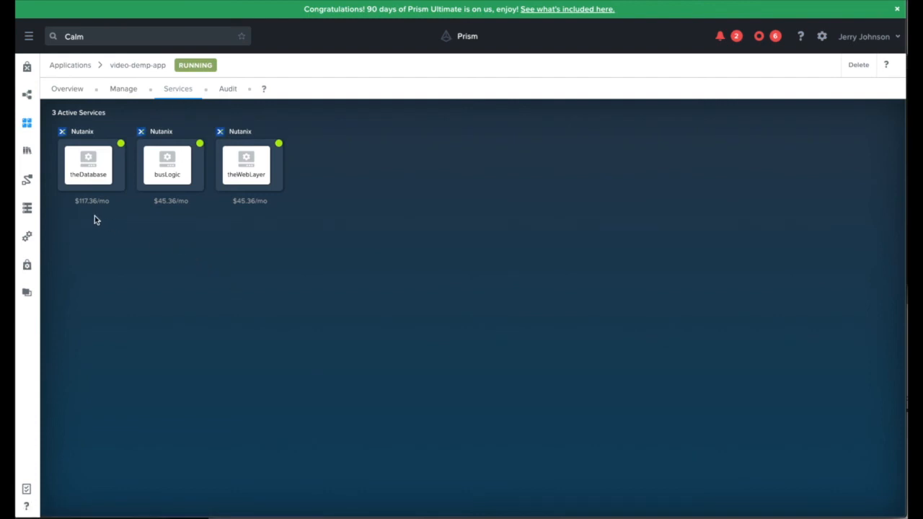
left_click(66, 92)
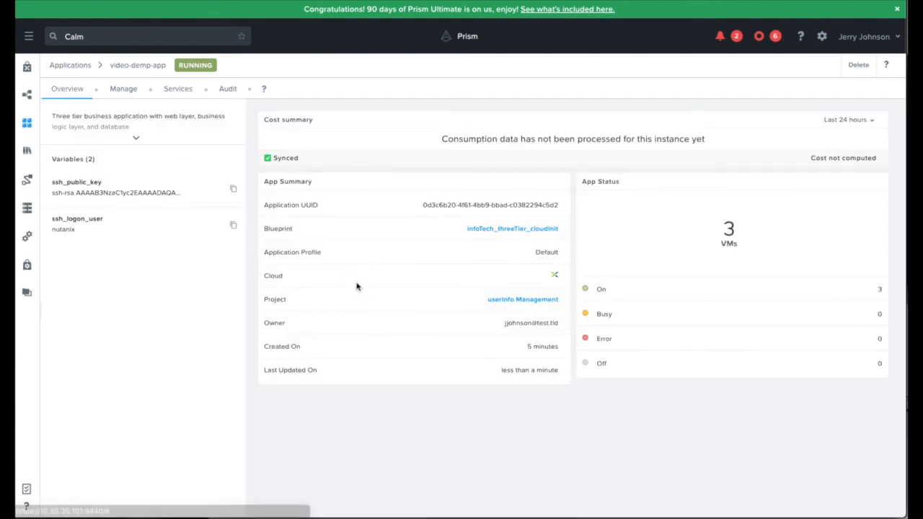